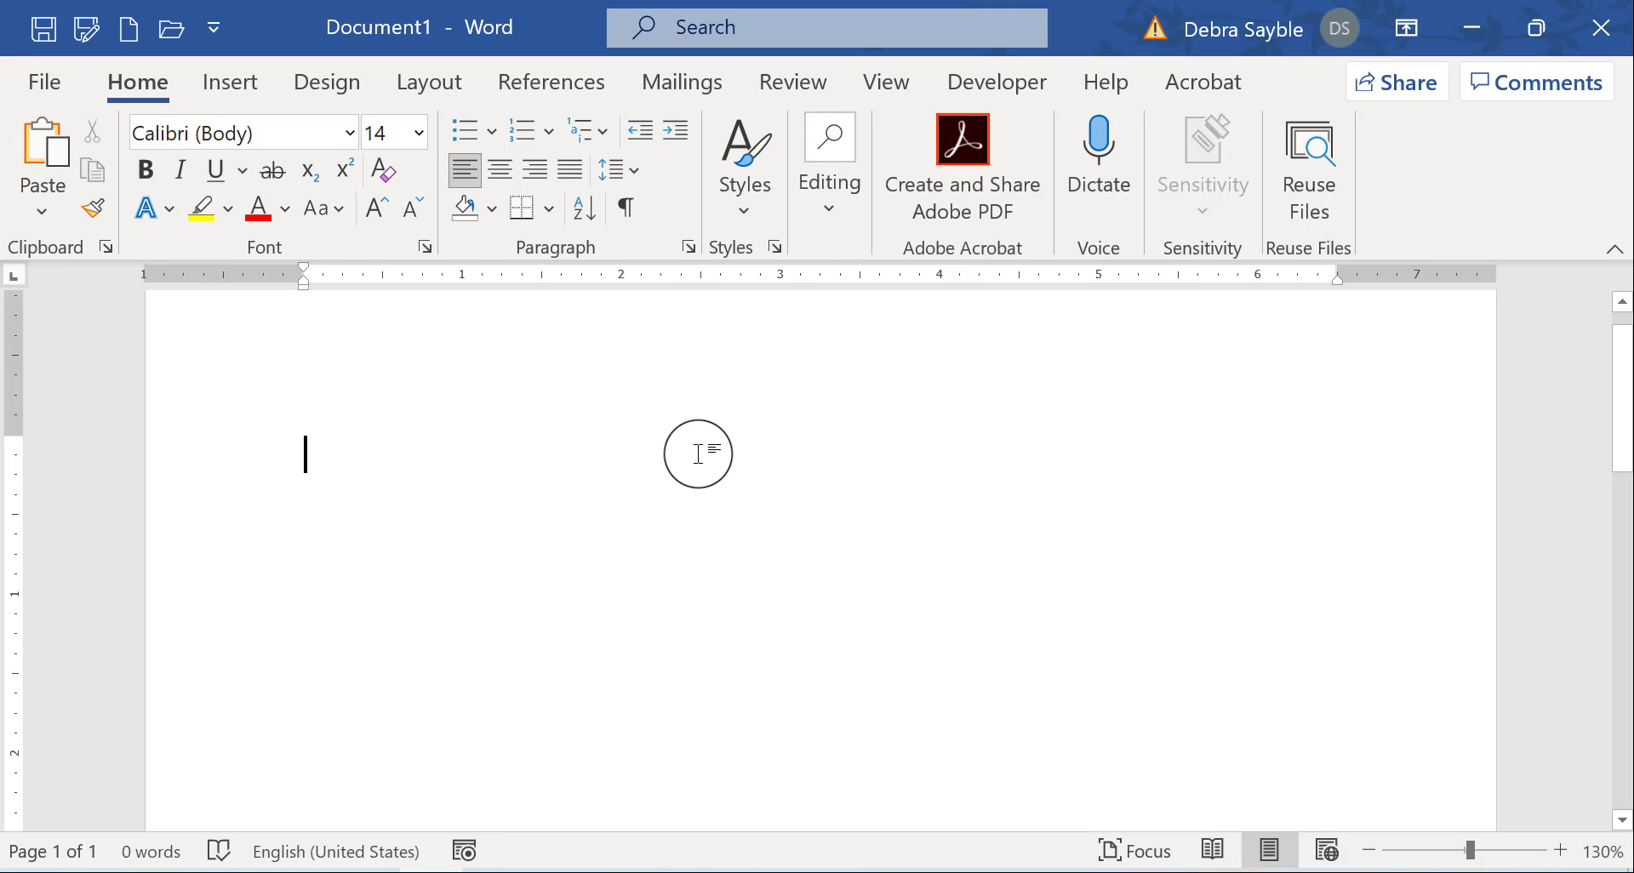
type("www.anyurl.com")
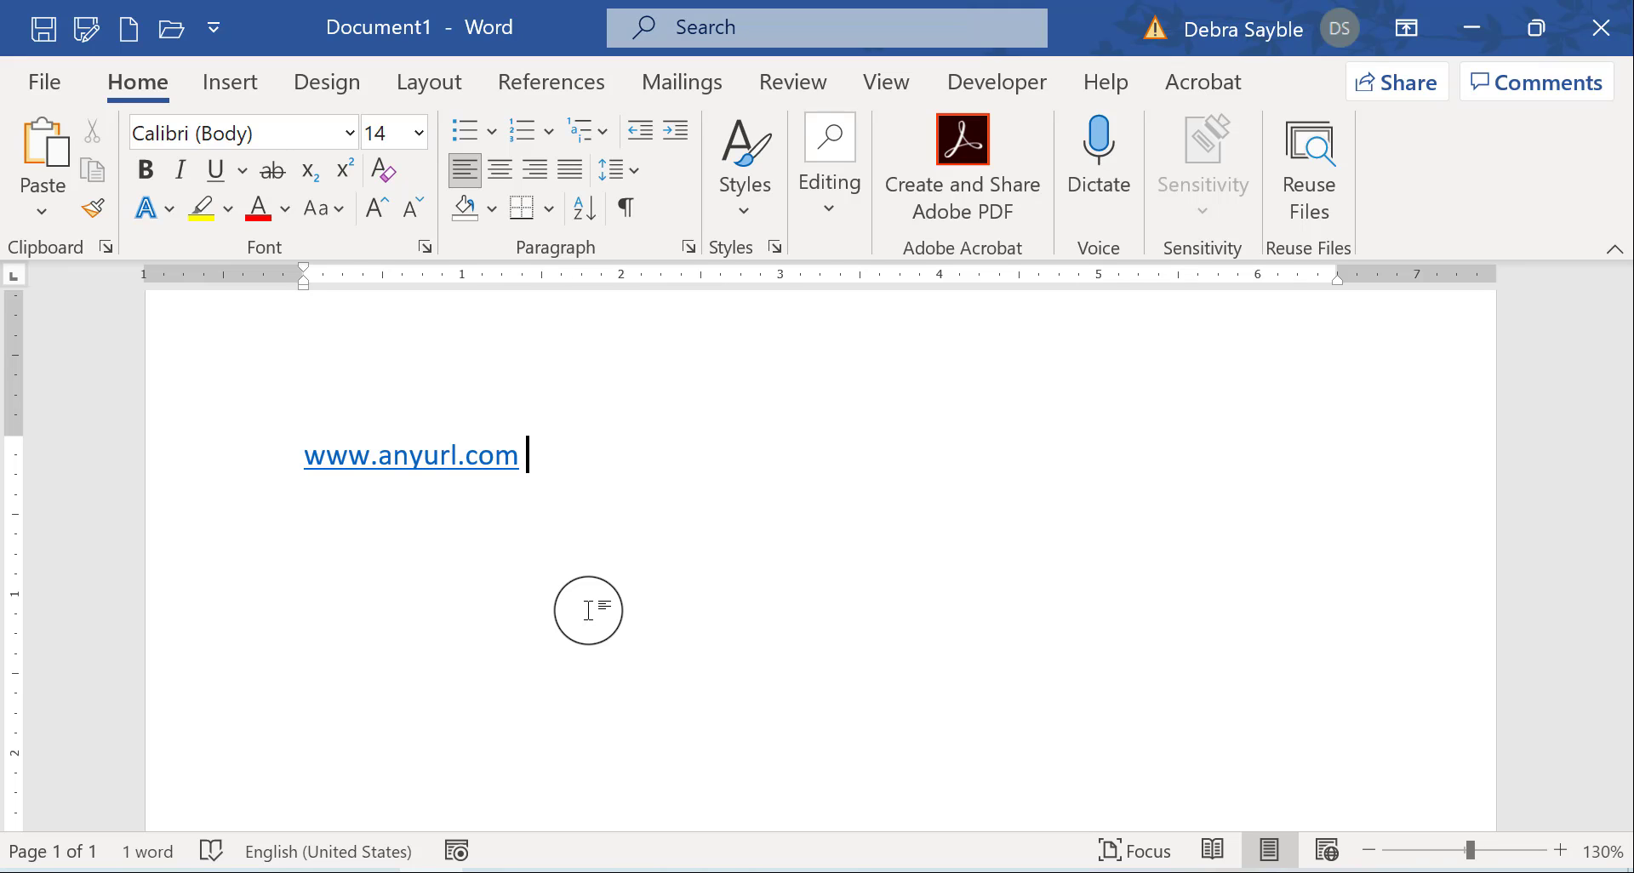
key("Return")
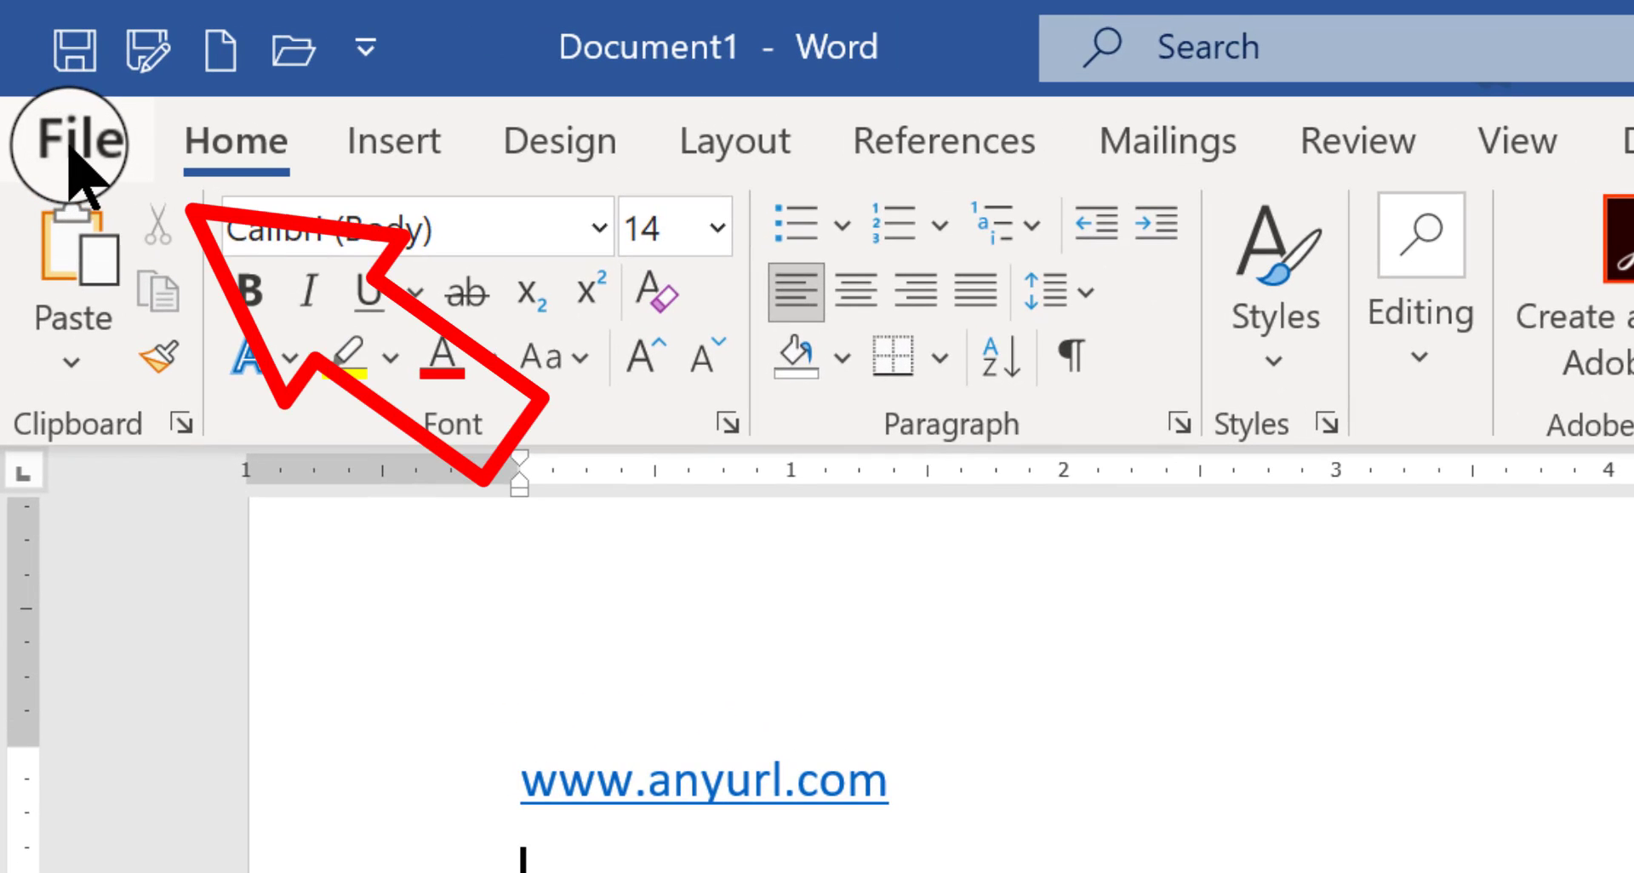
Step: Open the Word Options dialog from the File menu's More commands
left_click(70, 146)
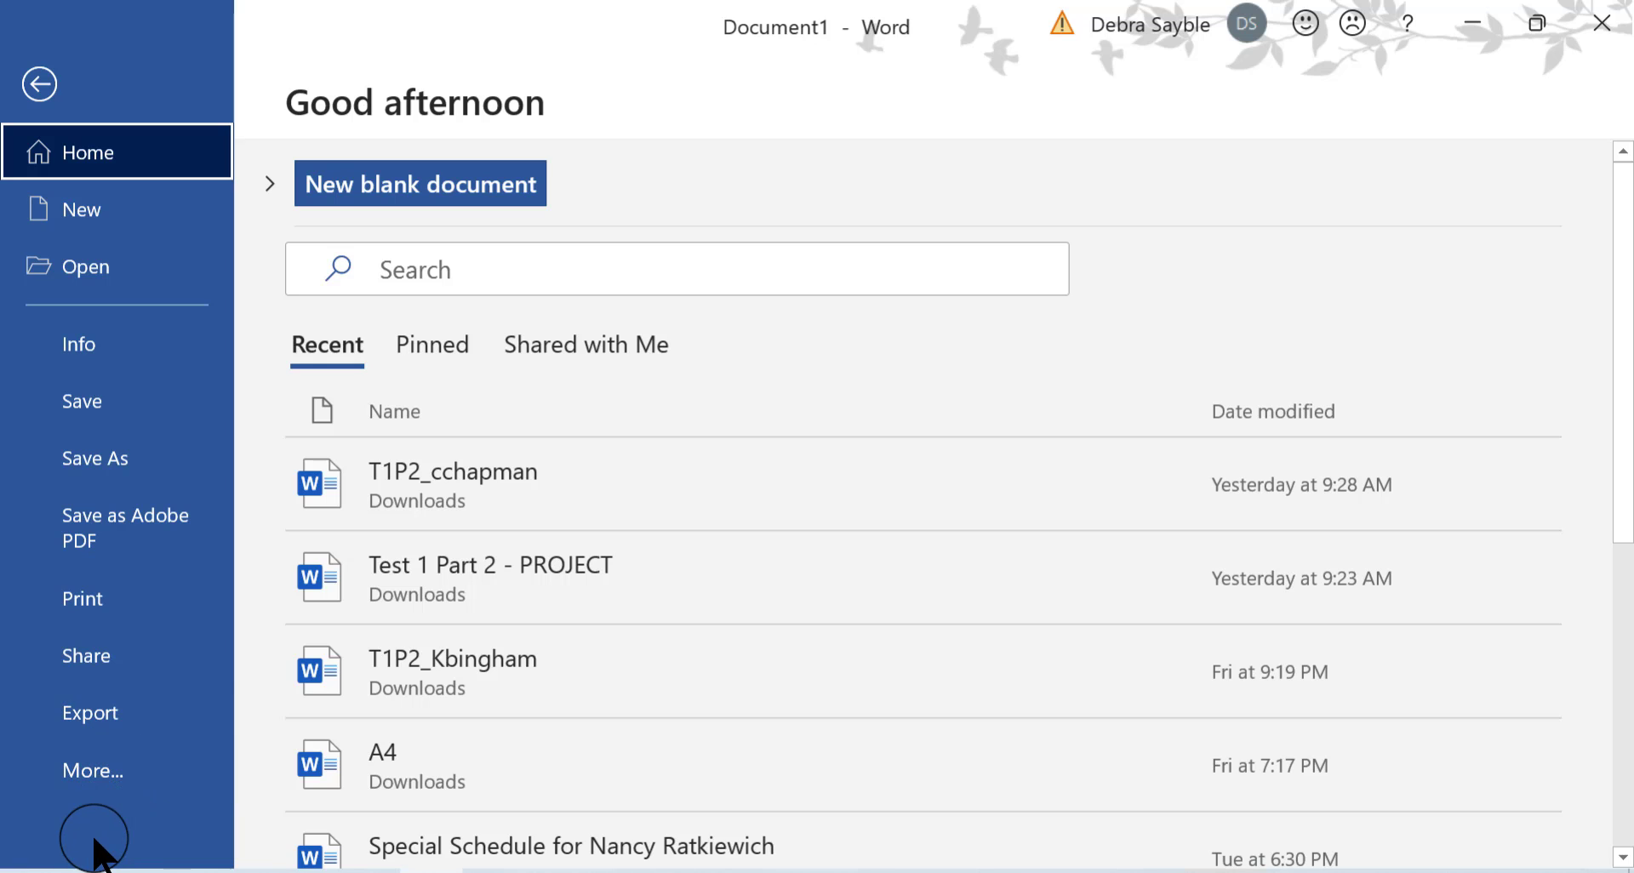
left_click(91, 771)
left_click(298, 768)
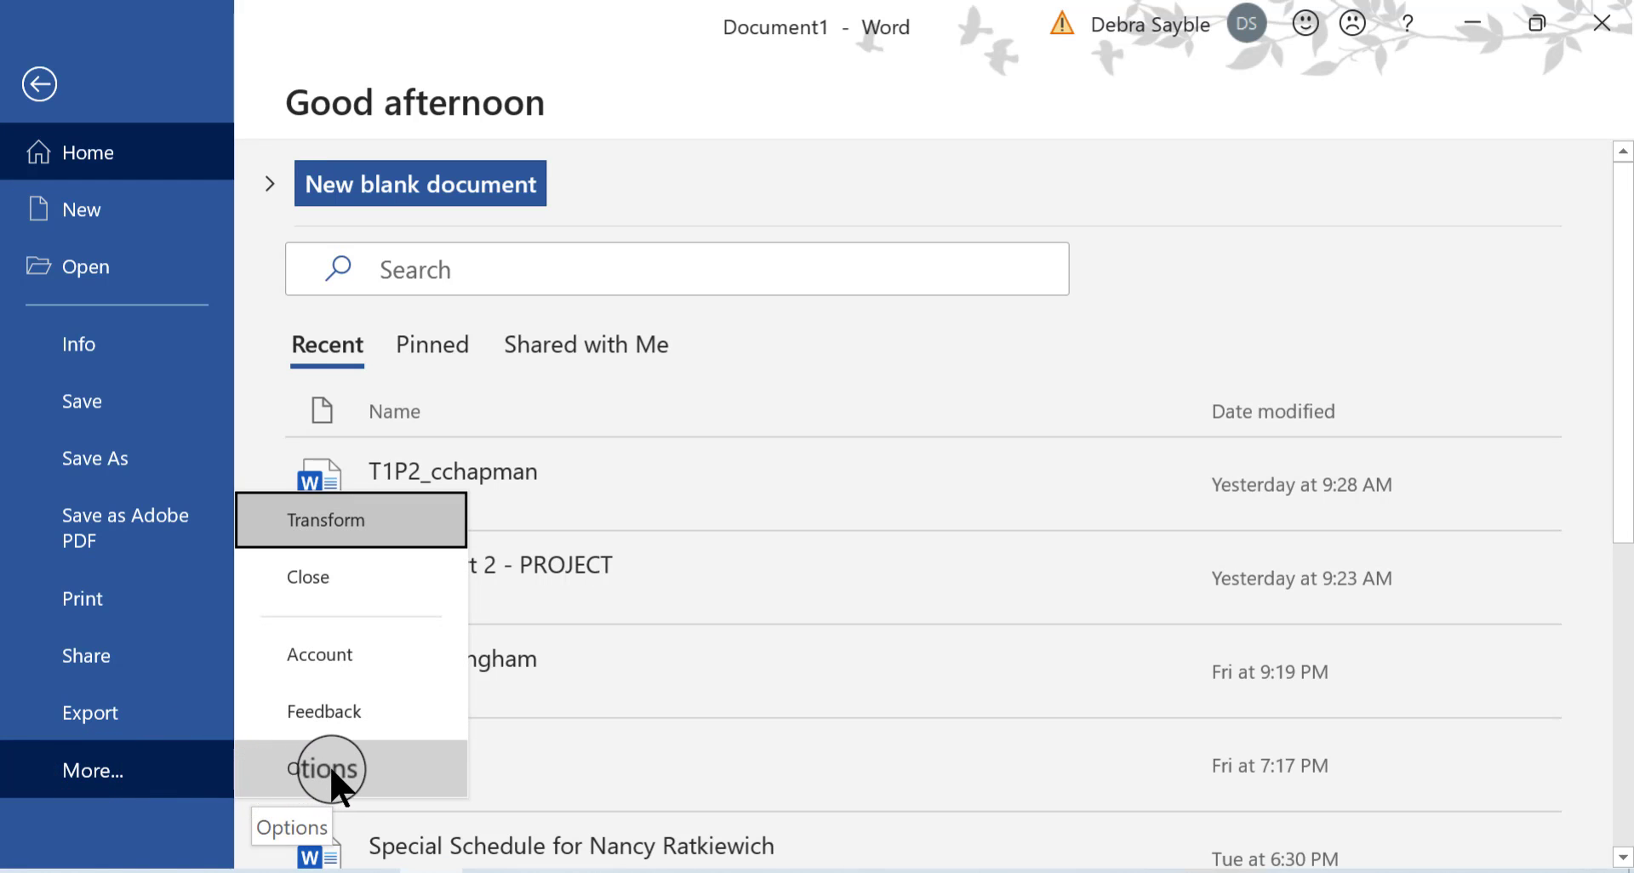
left_click(321, 774)
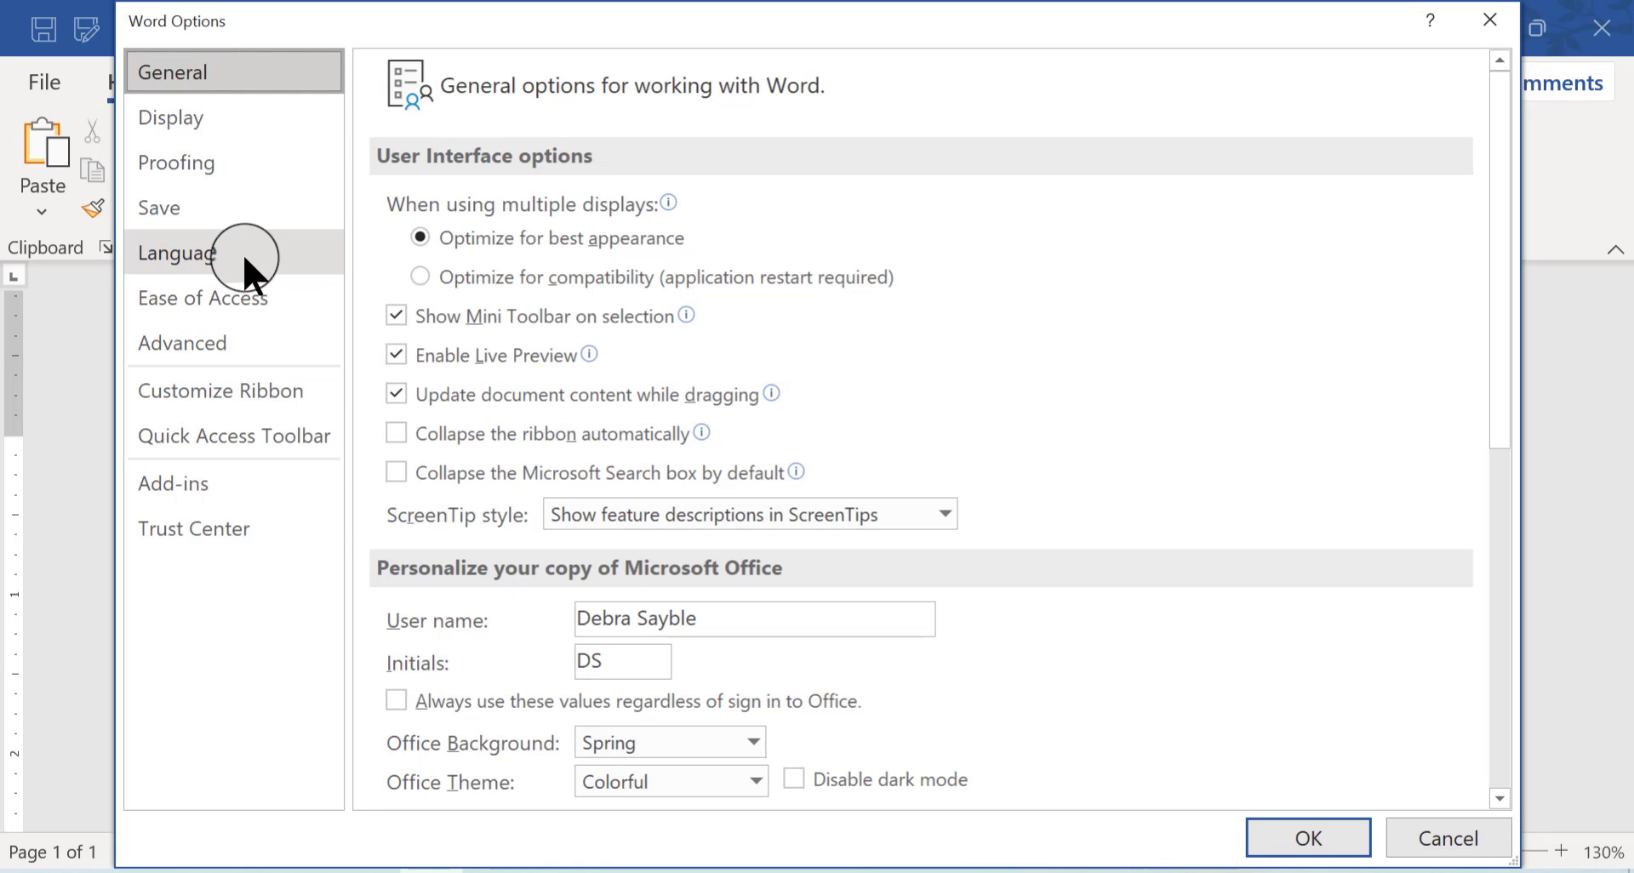
Step: Open Proofing's AutoCorrect Options at the AutoFormat As You Type tab
left_click(205, 174)
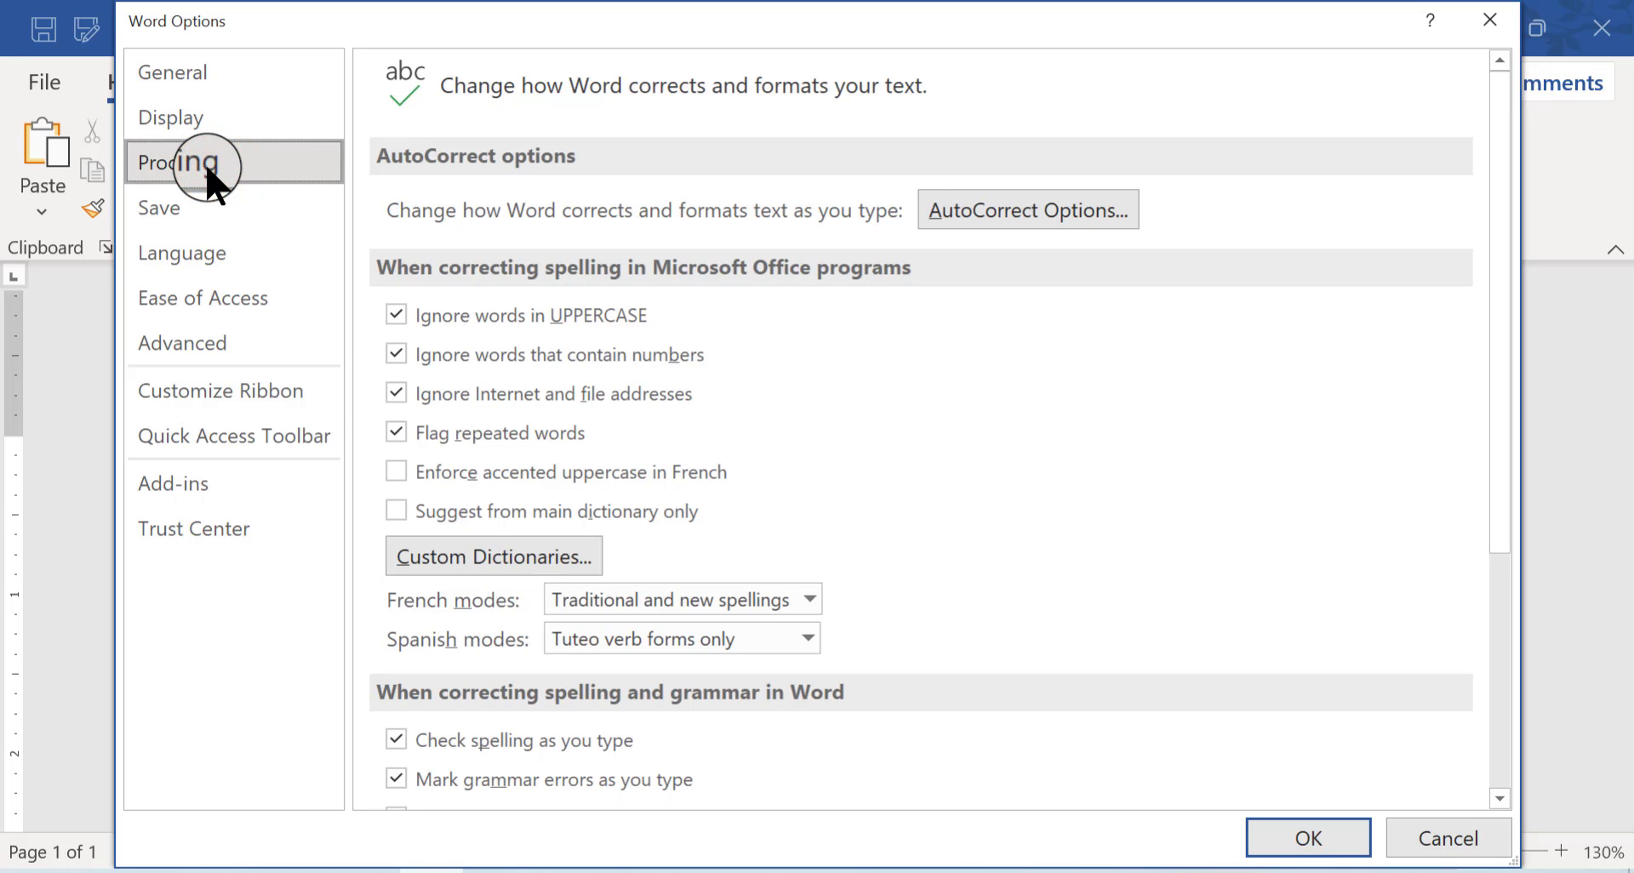
left_click(1014, 218)
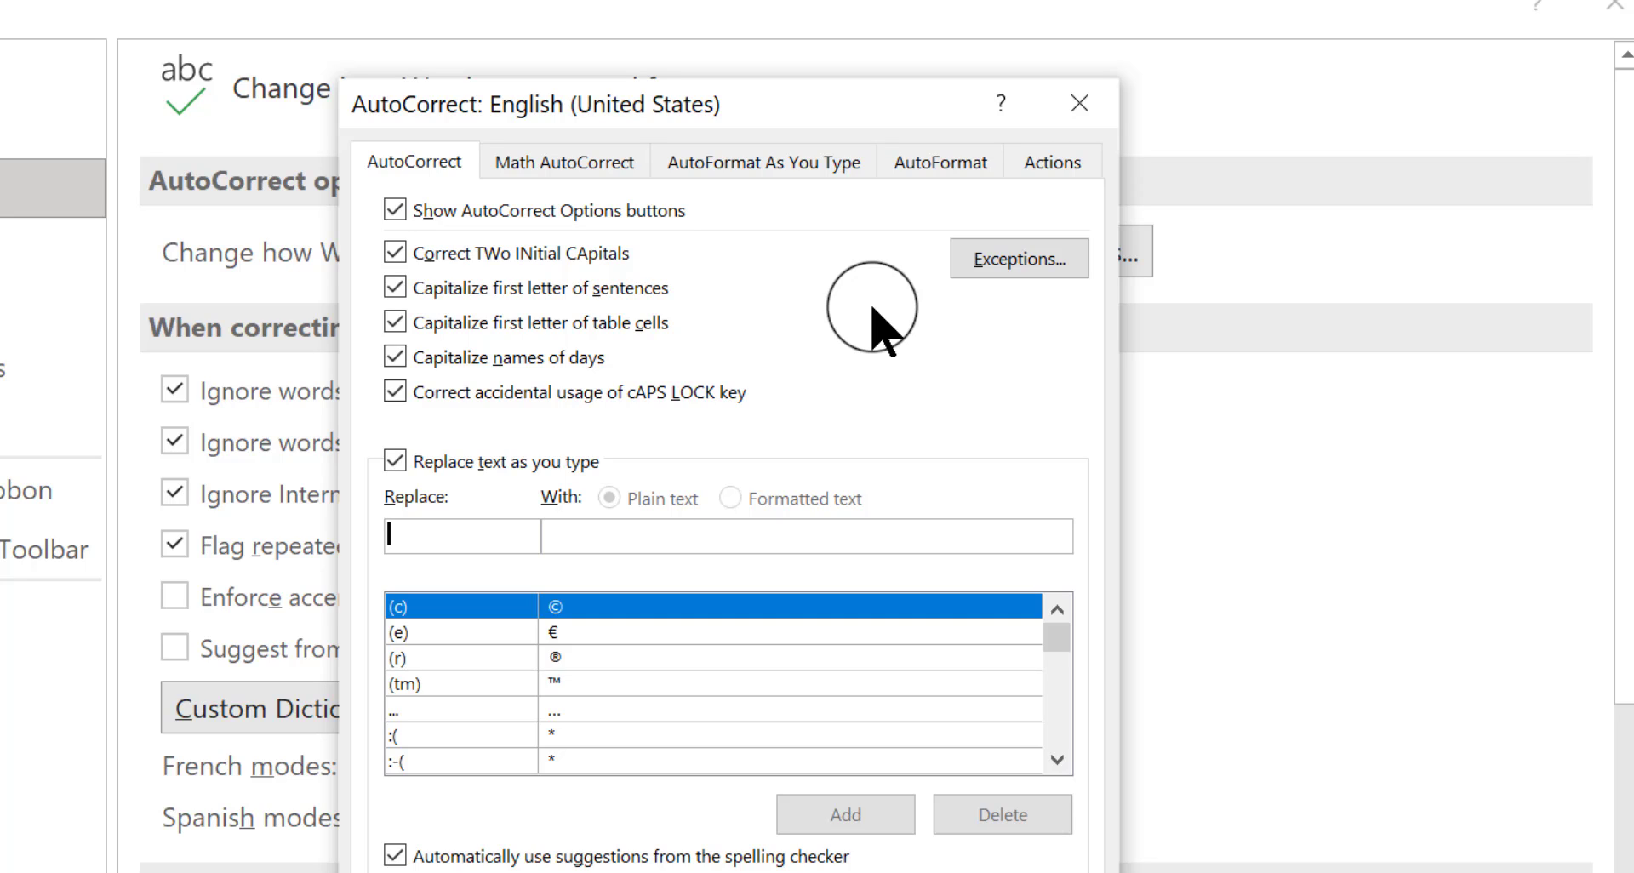
left_click(744, 167)
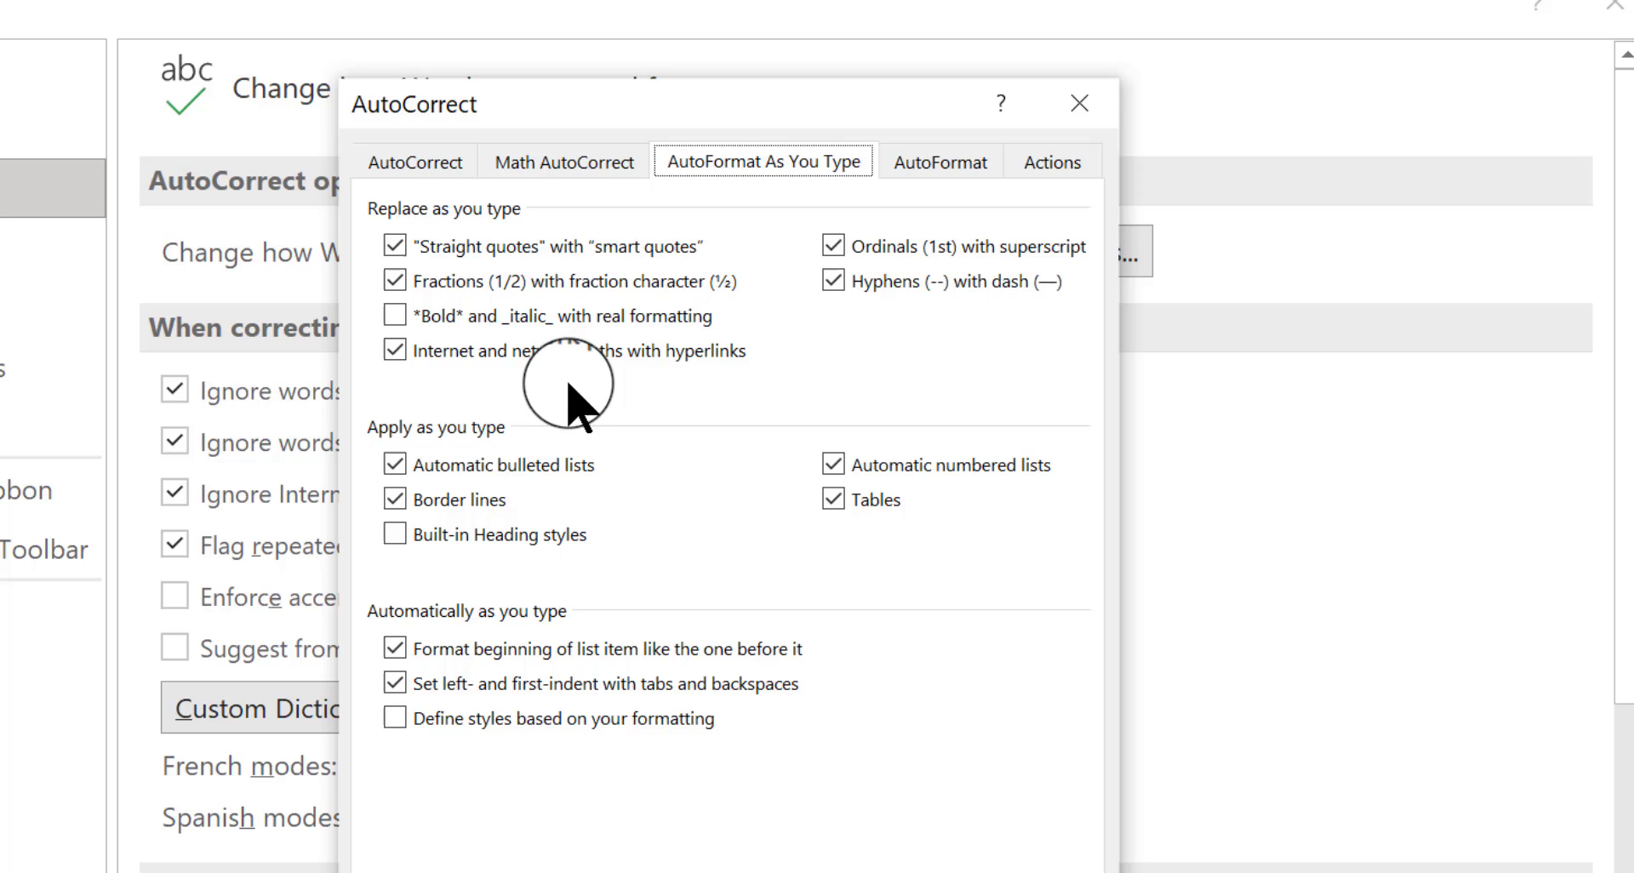
Step: Uncheck 'Internet and network paths with hyperlinks' on both AutoFormat tabs and confirm
left_click(393, 349)
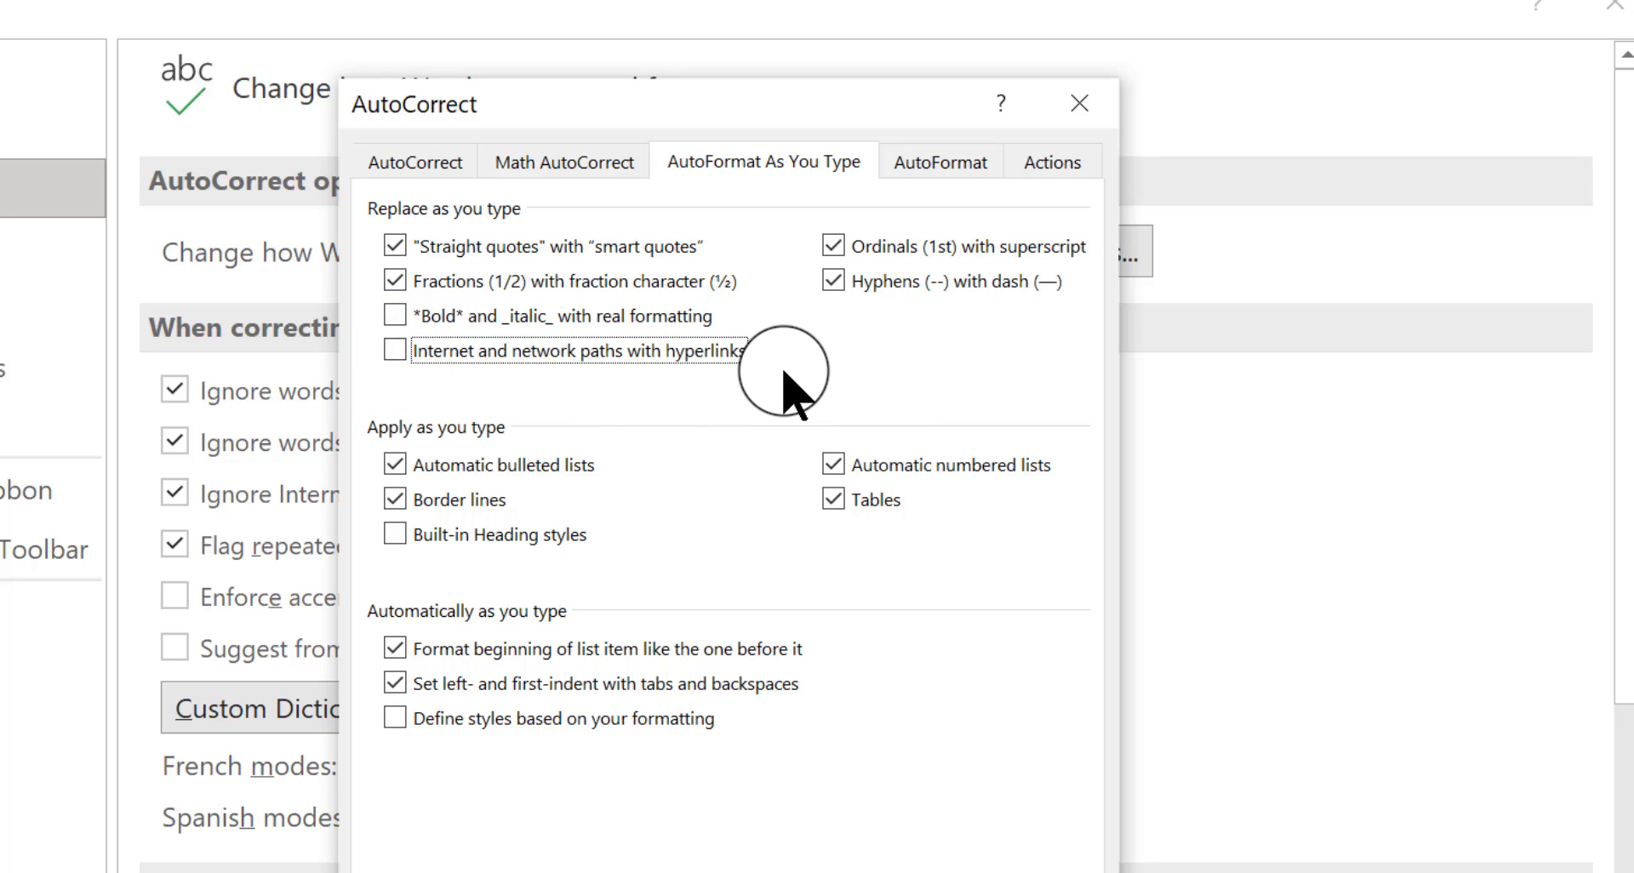
left_click(951, 171)
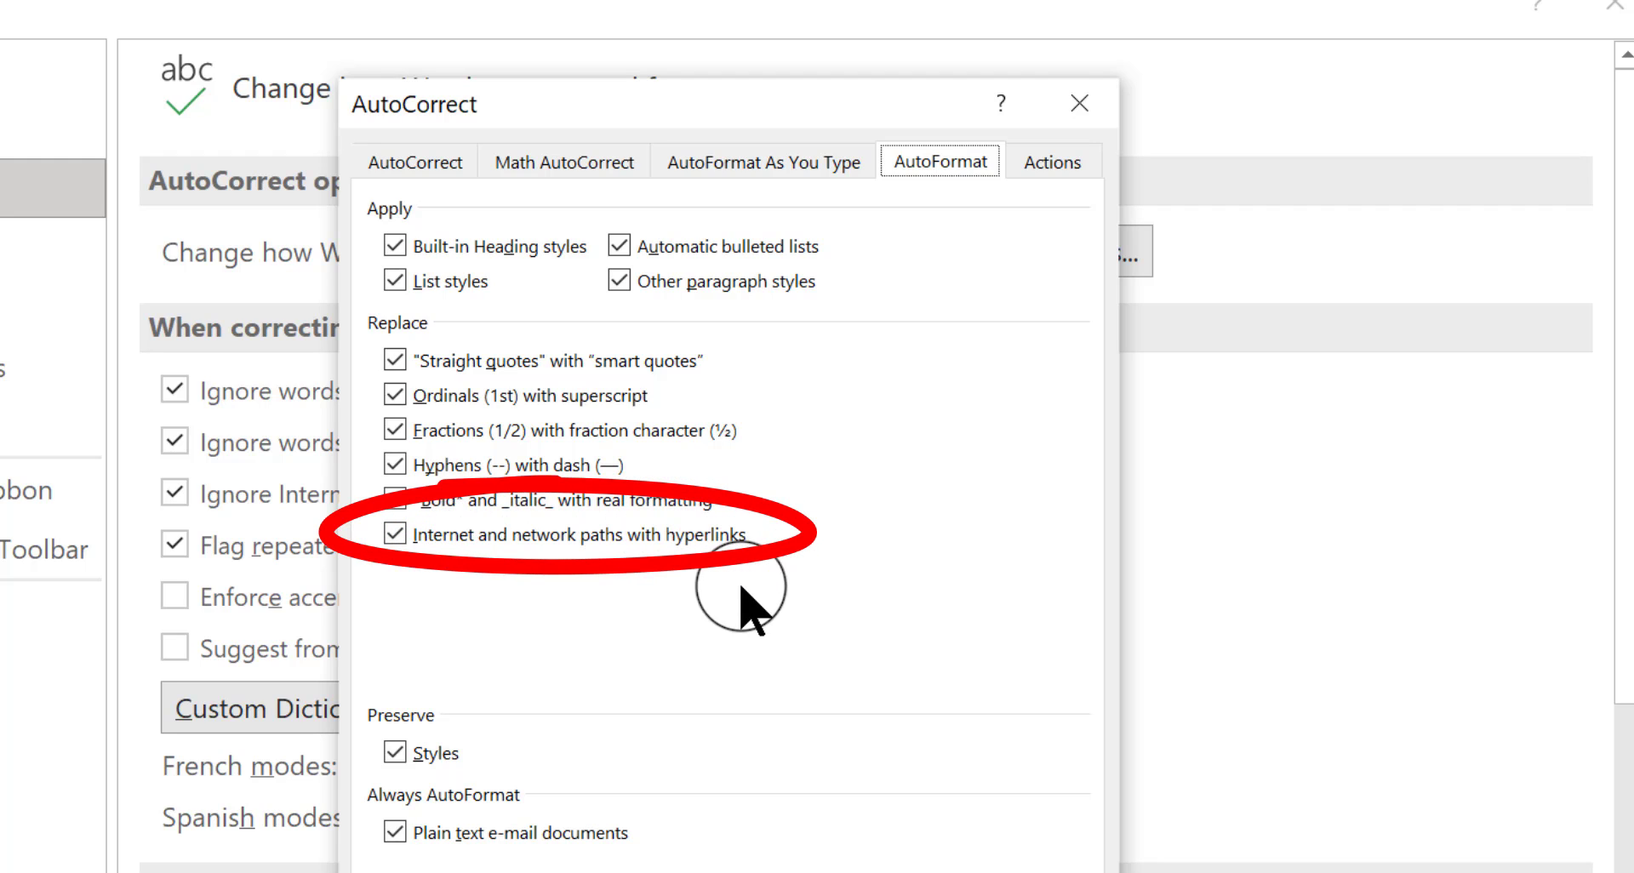
left_click(396, 536)
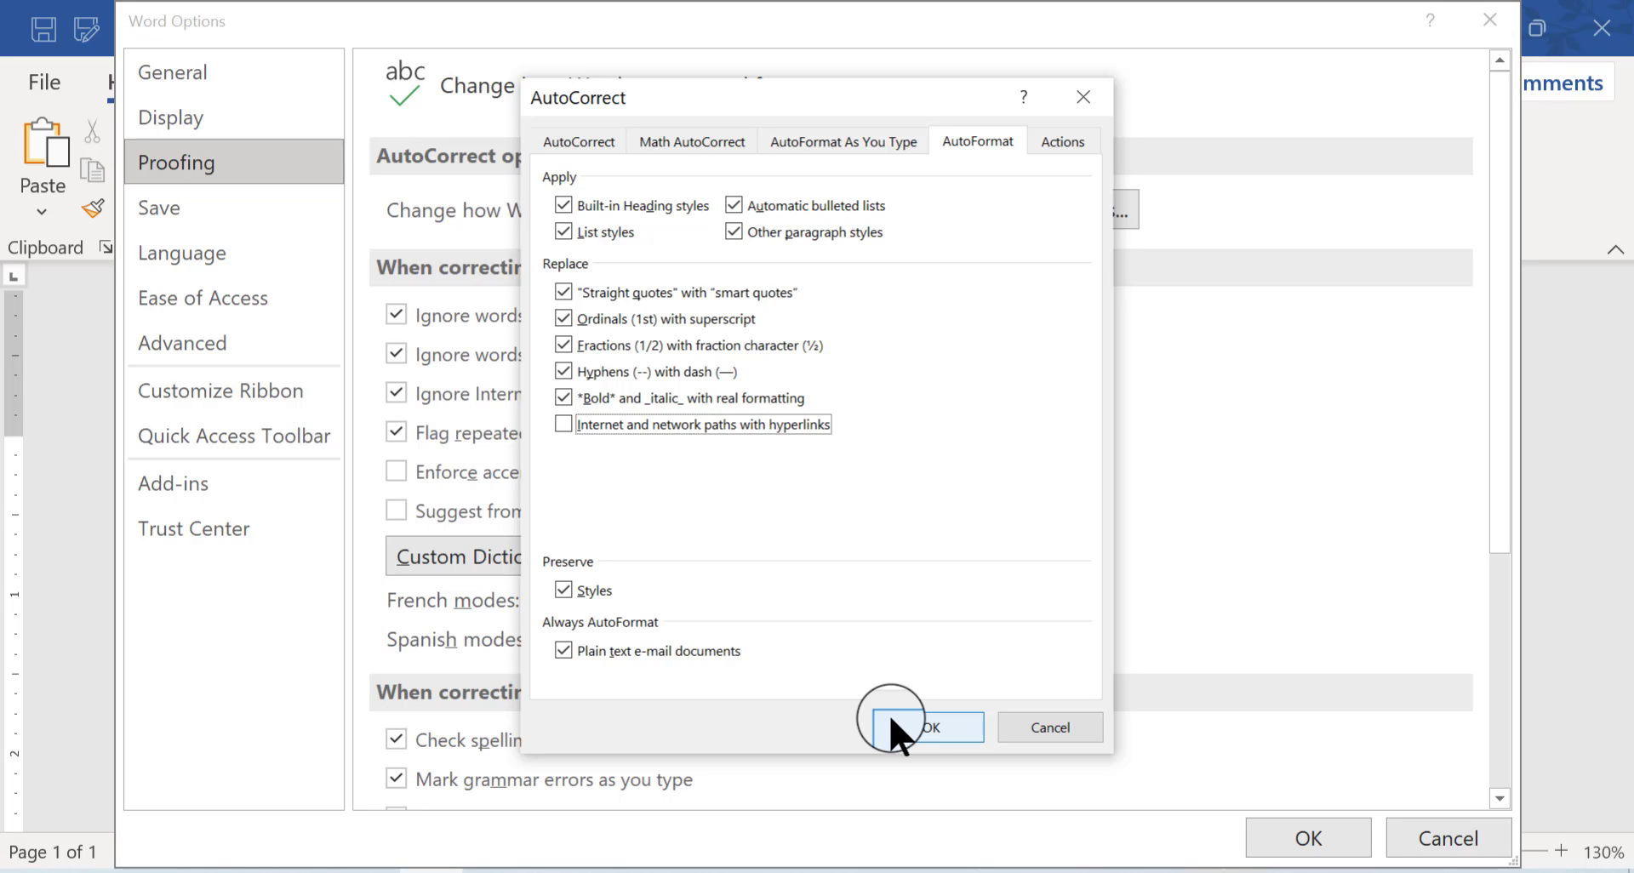
left_click(891, 720)
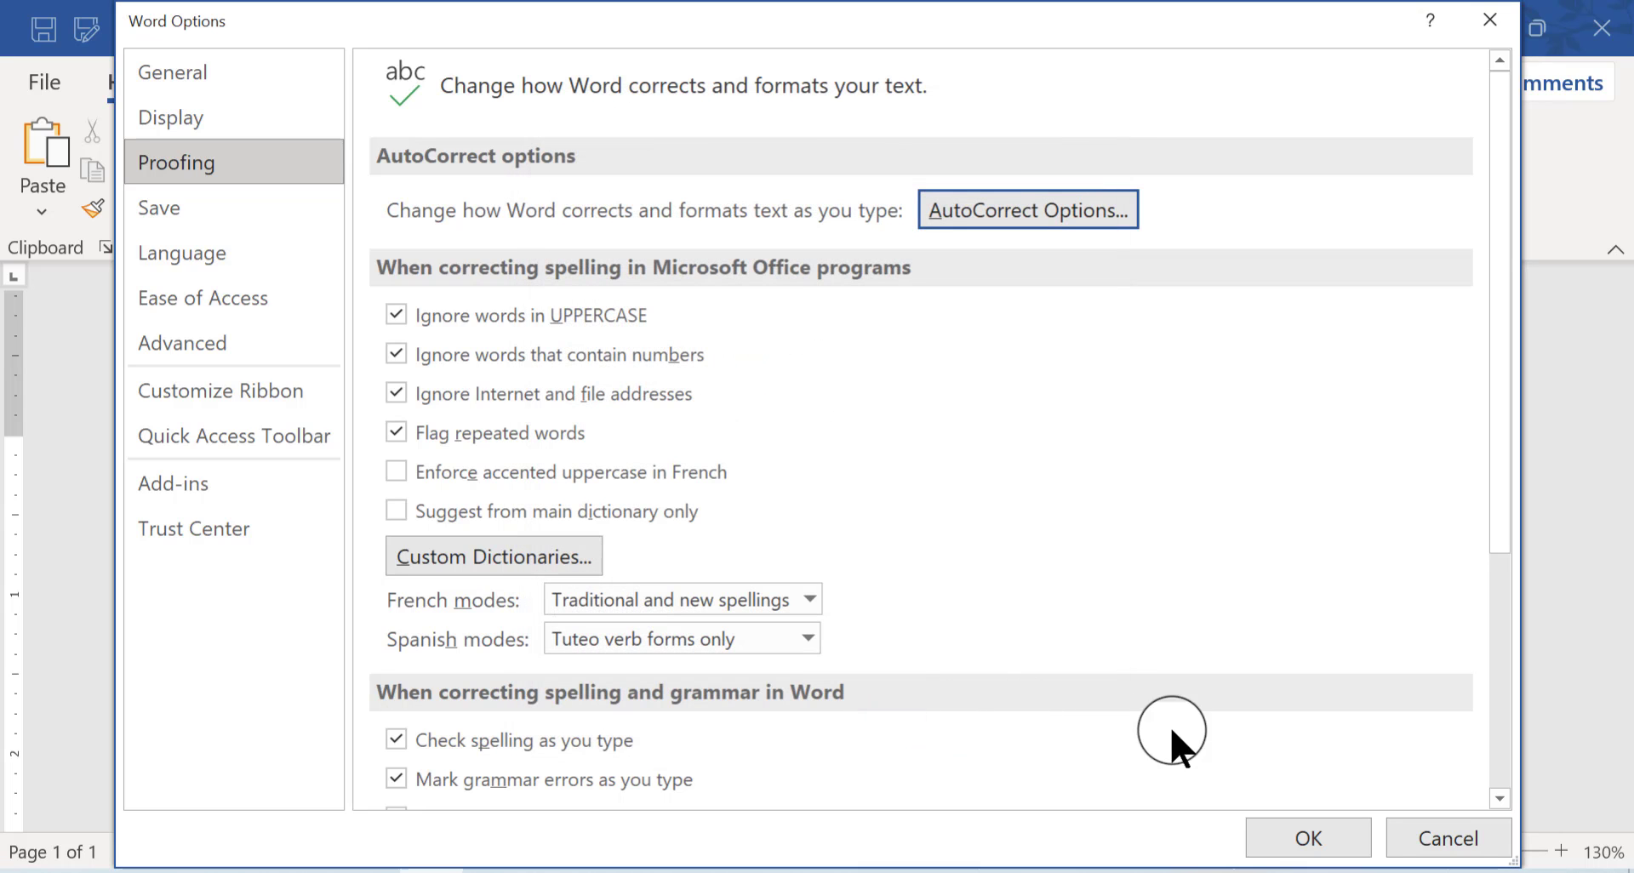
left_click(1298, 846)
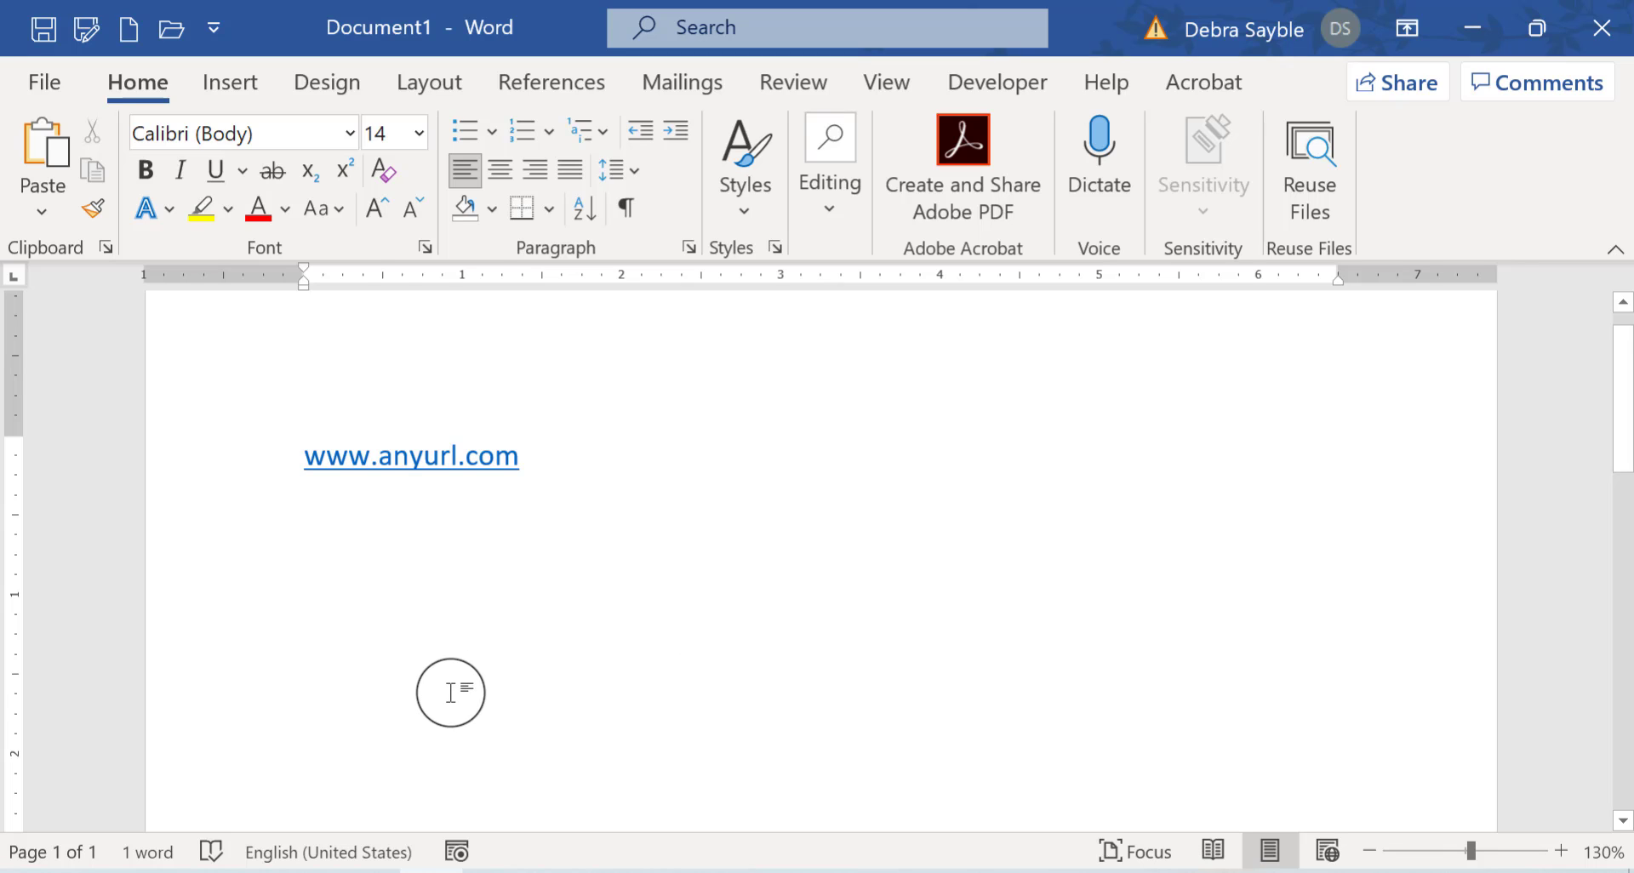
type("www.anyurl.com")
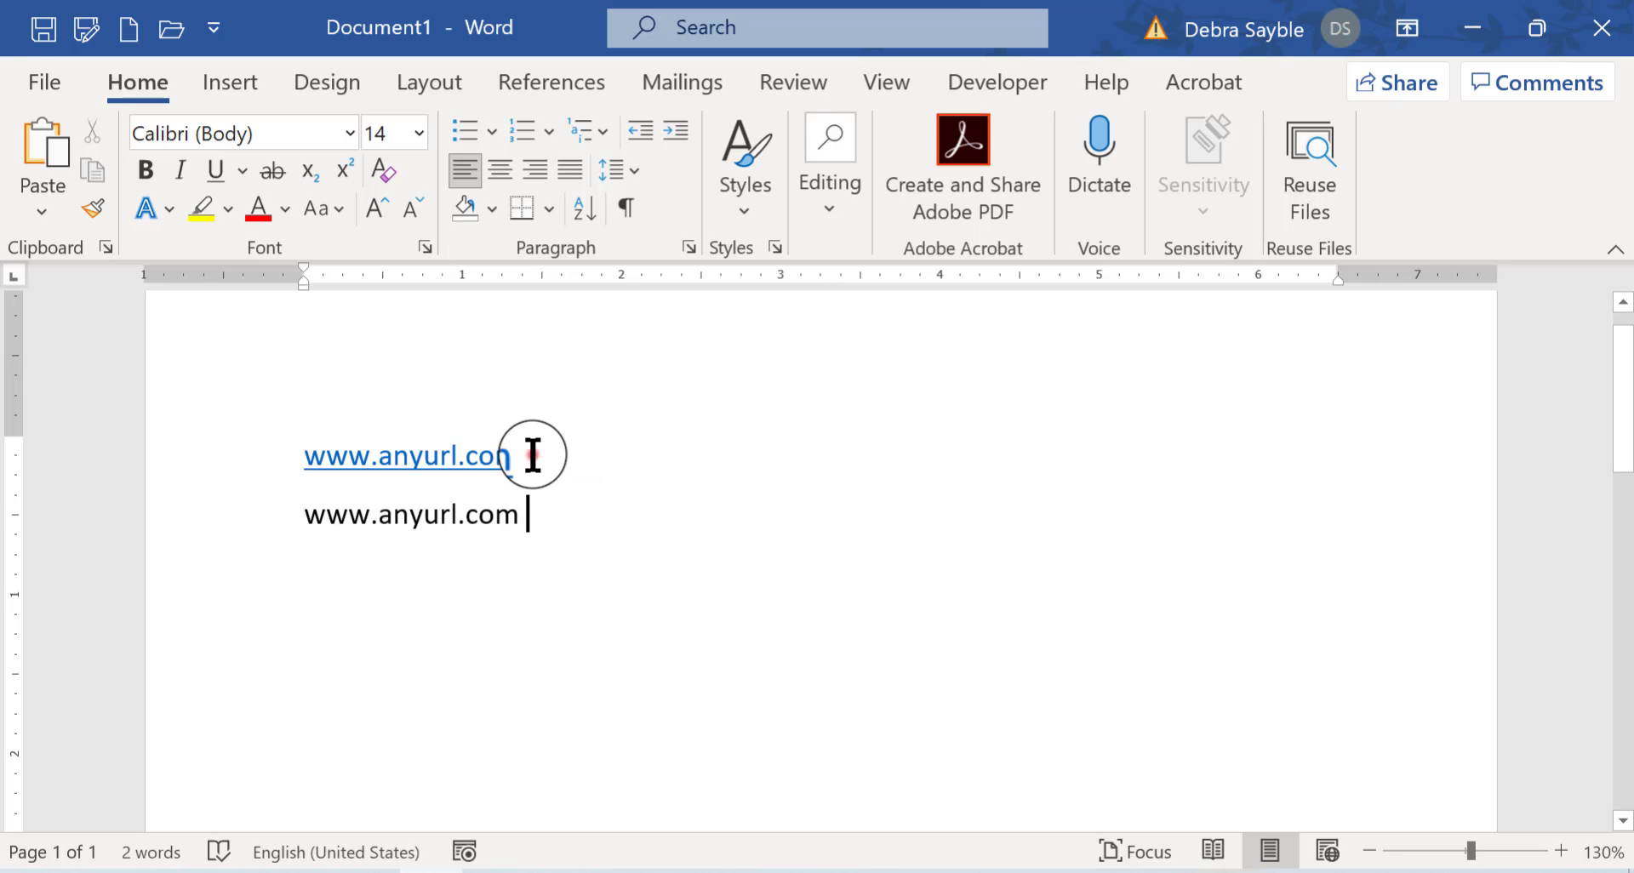
left_click(533, 452)
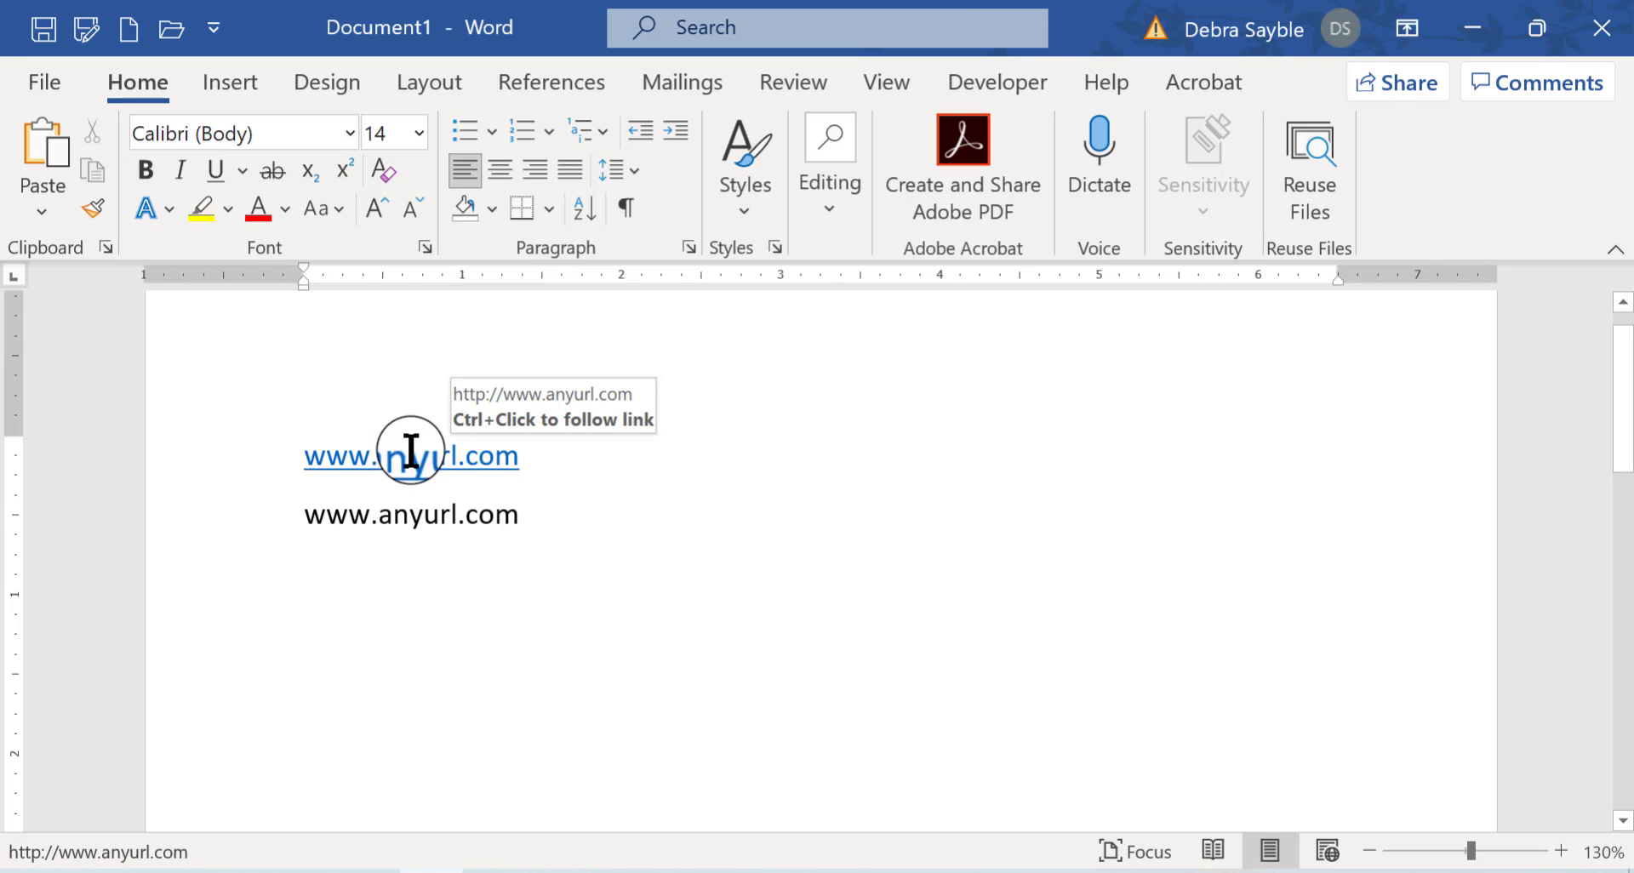
mouse_move(408, 456)
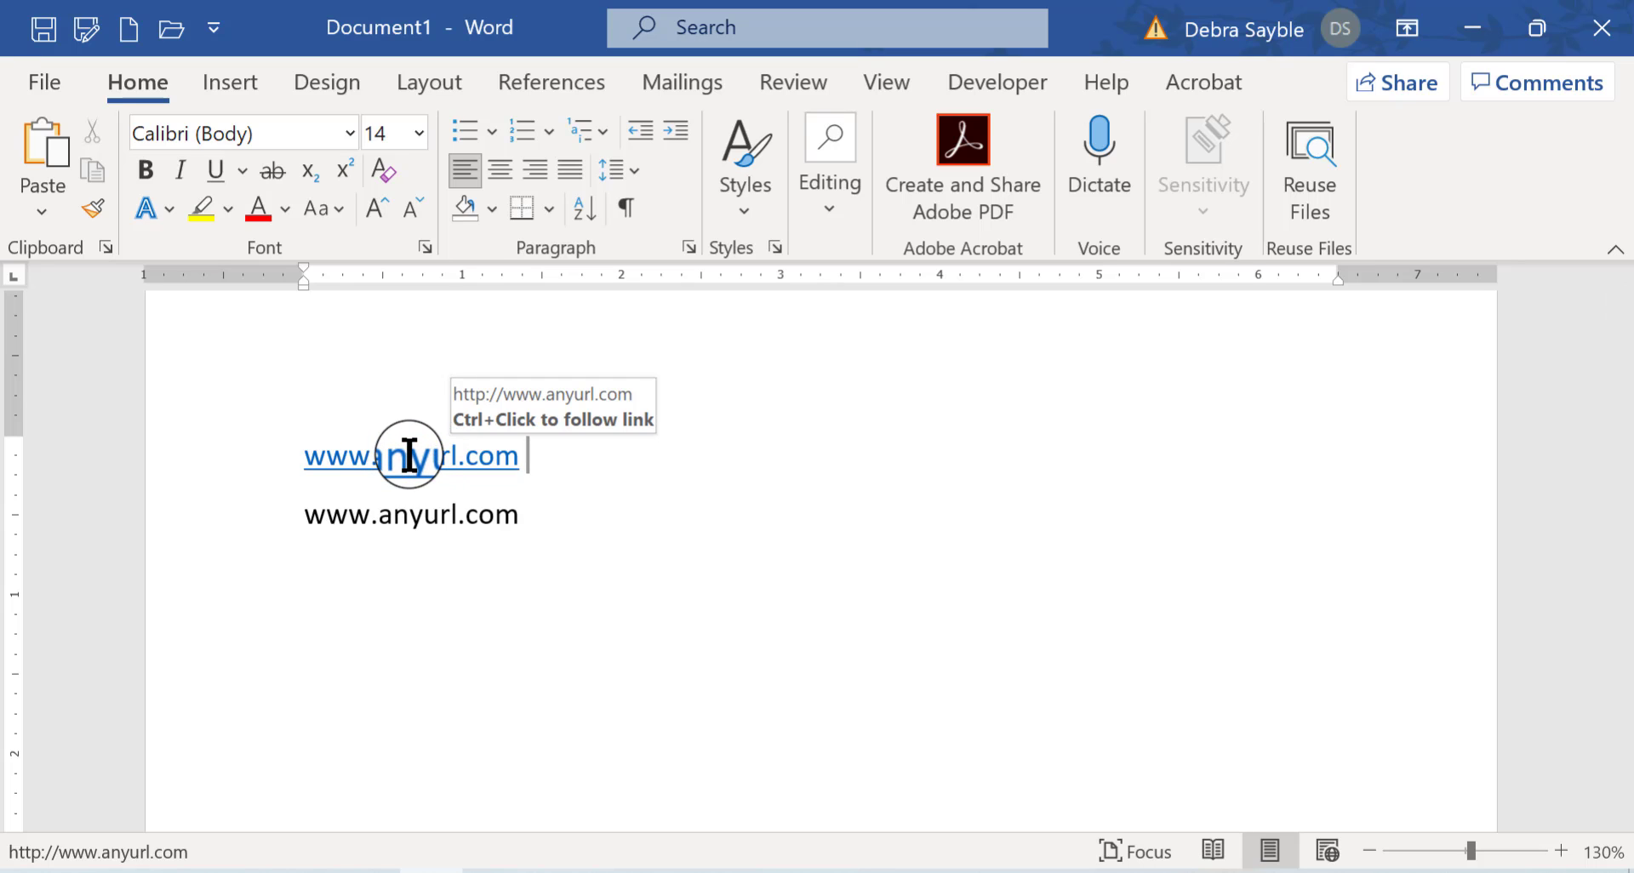
right_click(410, 456)
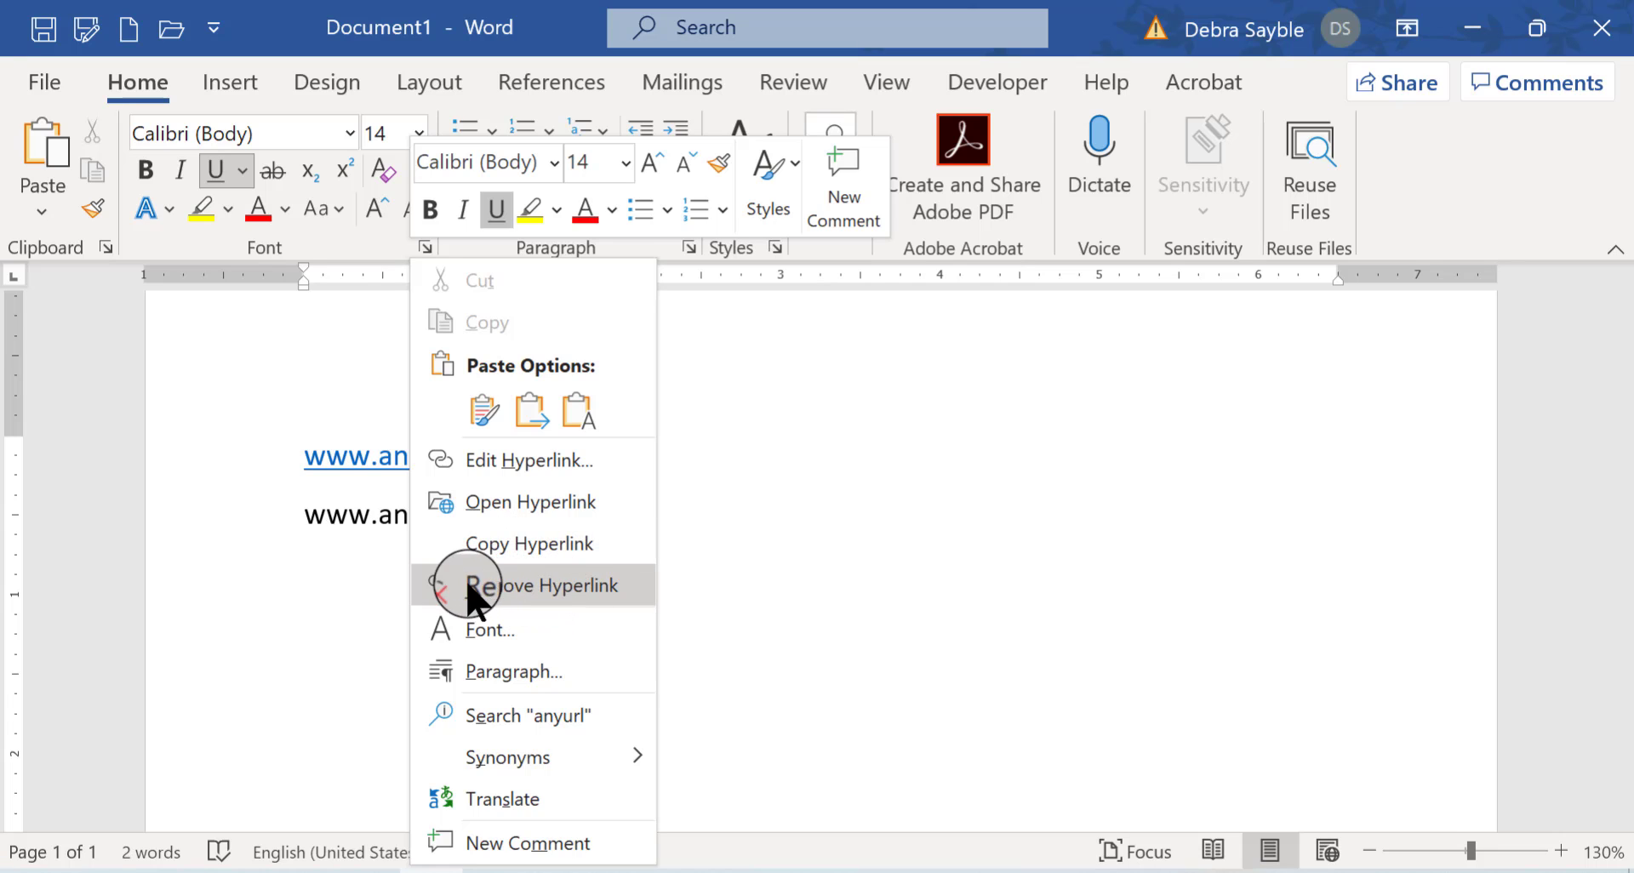
left_click(528, 588)
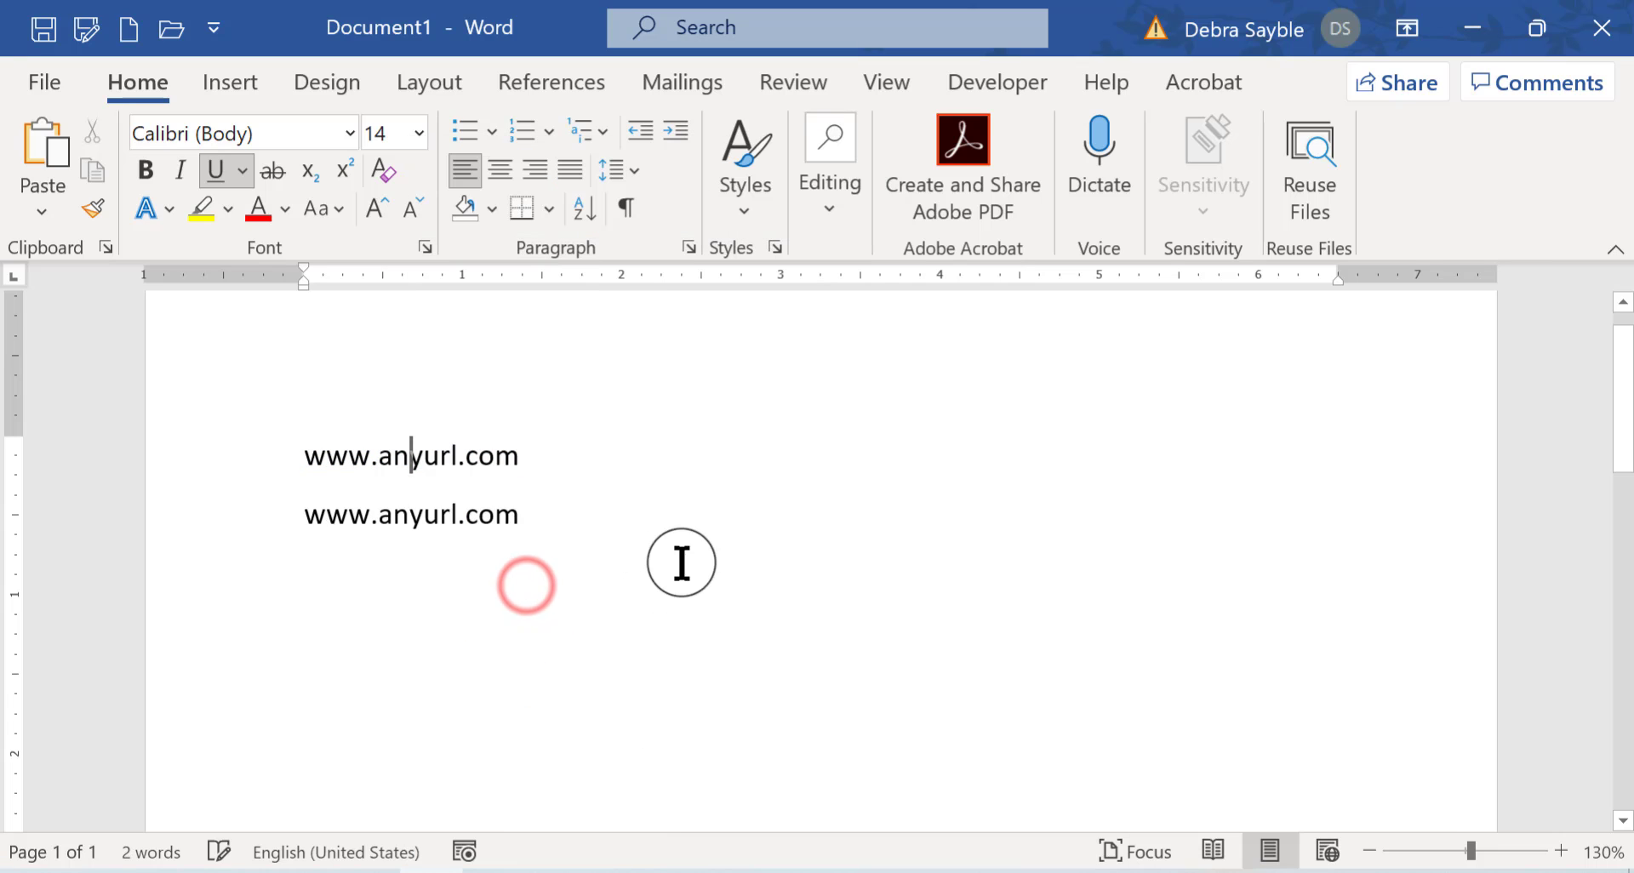
left_click(737, 563)
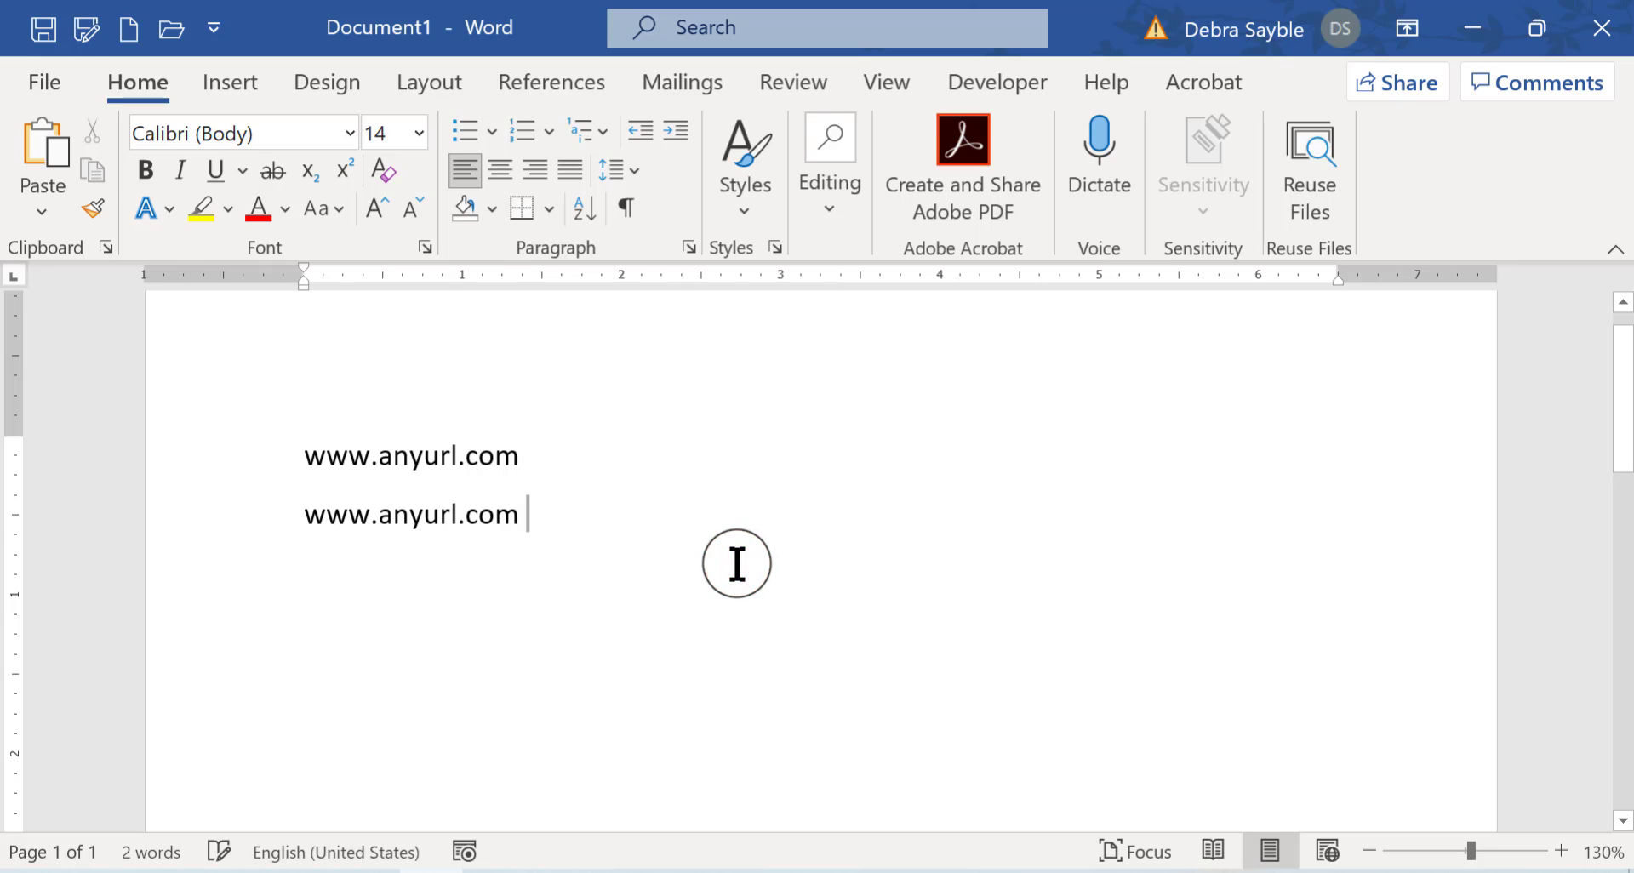